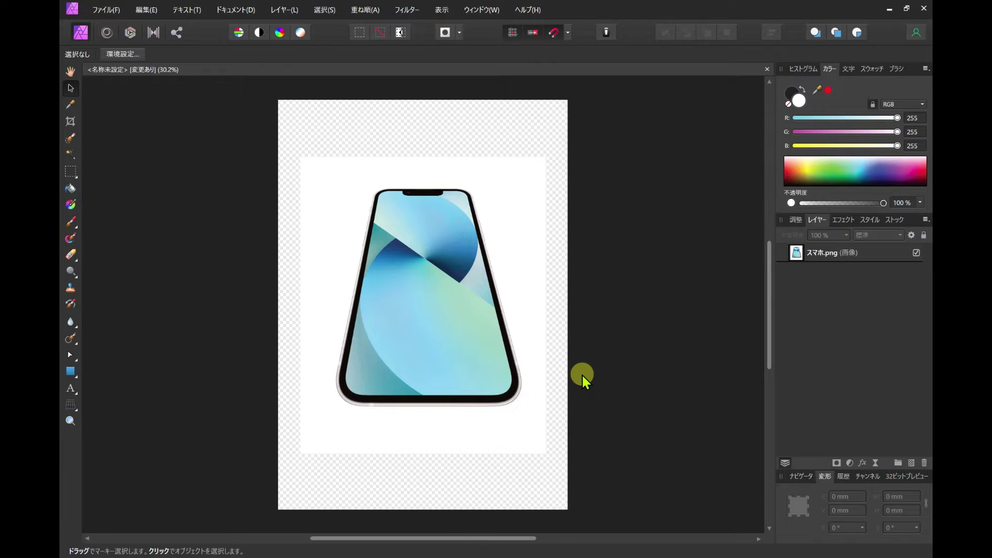
# - Choose the Rectangle Tool (長方形ツール) from the shape tools flyout
pyautogui.click(72, 374)
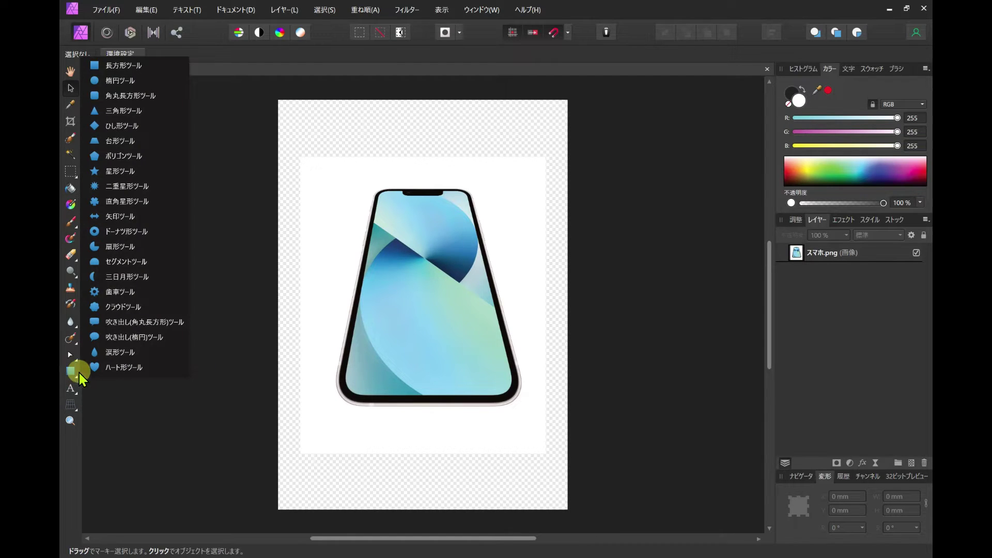
pyautogui.click(136, 71)
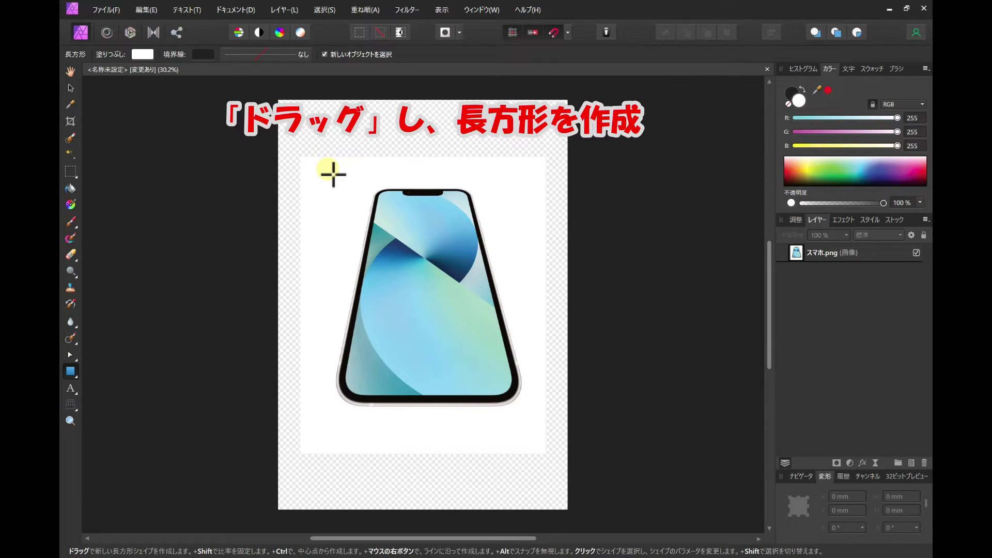
# - Draw a rectangle over the phone, nudge it into place, and remove its fill
pyautogui.moveTo(335, 175)
pyautogui.mouseDown()
pyautogui.moveTo(469, 398)
pyautogui.moveTo(526, 409)
pyautogui.mouseUp()
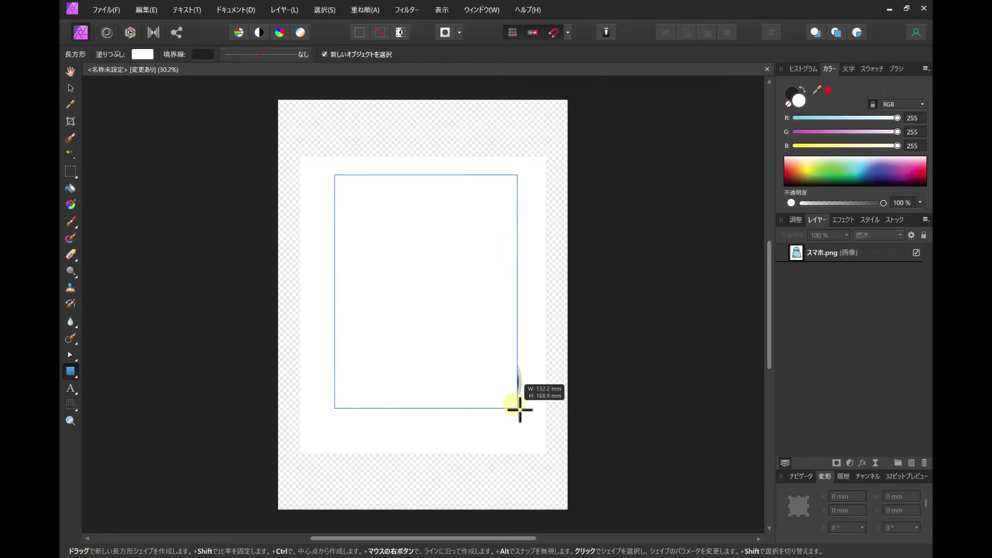
pyautogui.click(71, 88)
pyautogui.moveTo(397, 227); pyautogui.dragTo(406, 230)
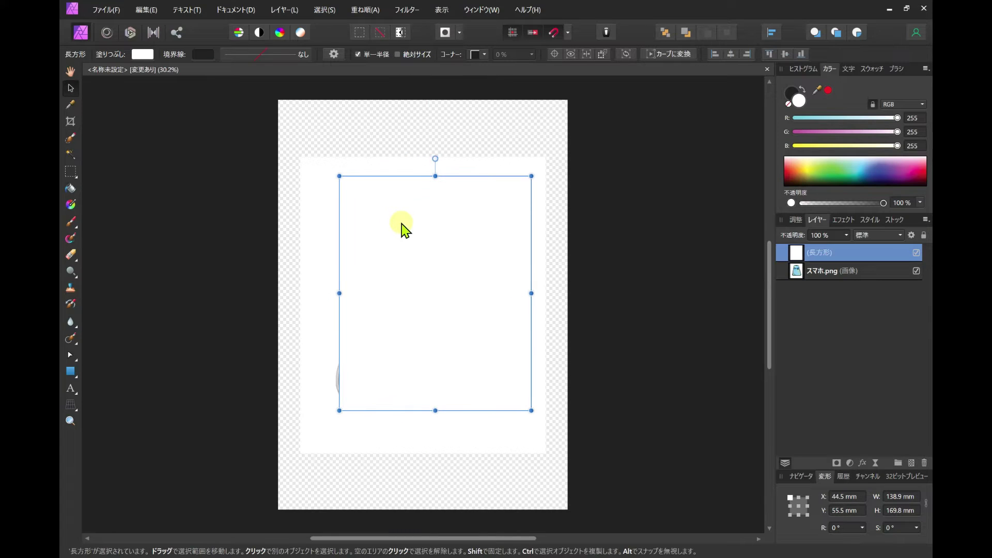
pyautogui.click(788, 106)
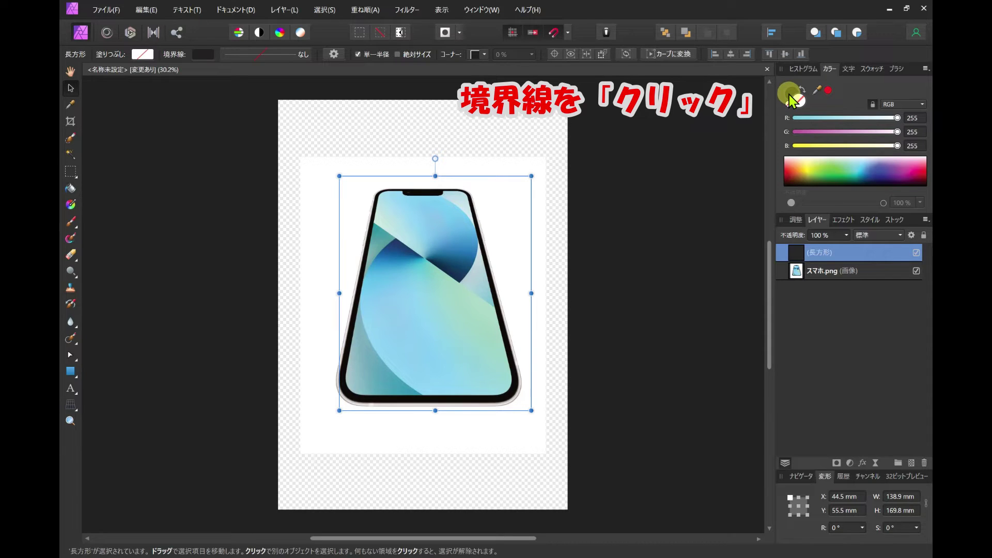
# - Give the rectangle a 1 pt outline stroke
pyautogui.click(792, 98)
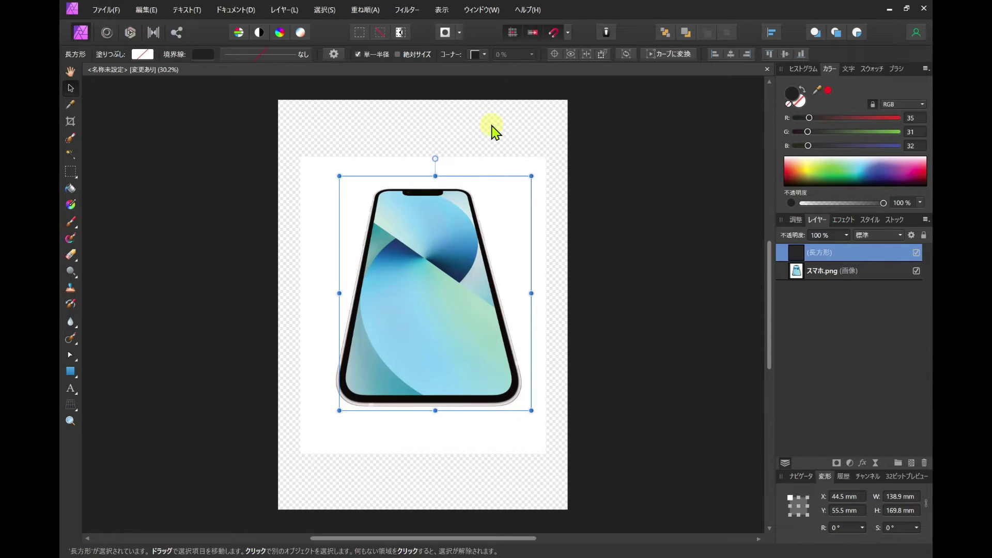
pyautogui.click(304, 56)
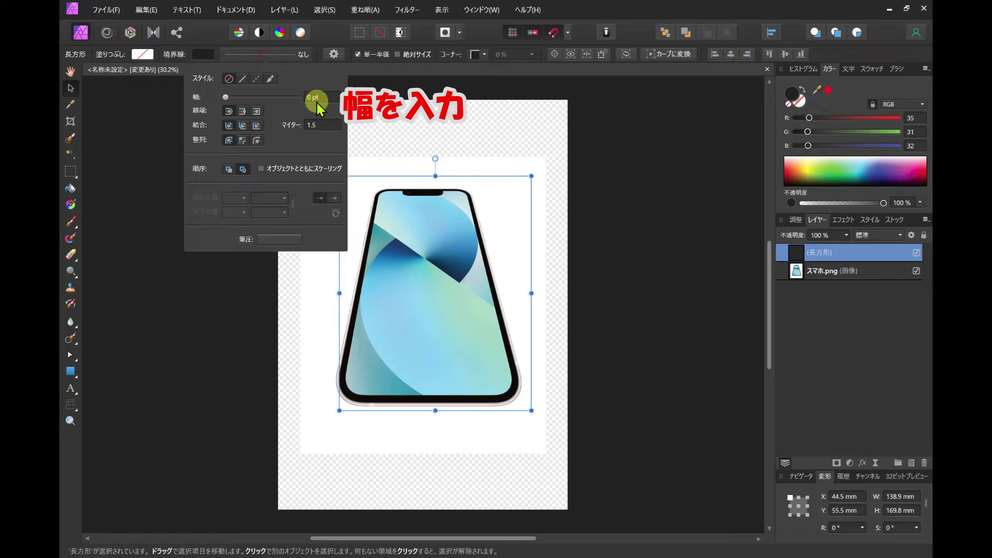
pyautogui.write('1')
pyautogui.press('Return')
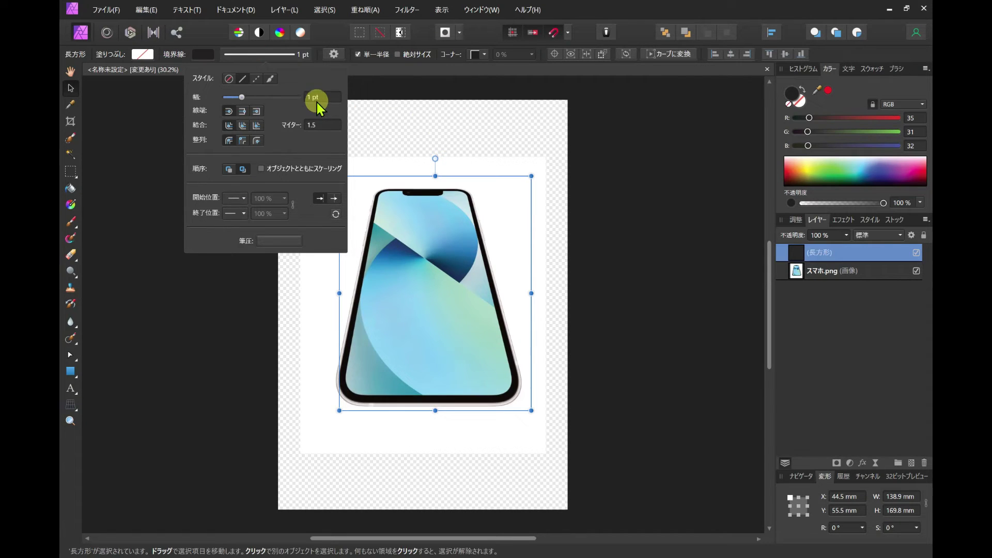
pyautogui.click(641, 187)
pyautogui.click(522, 286)
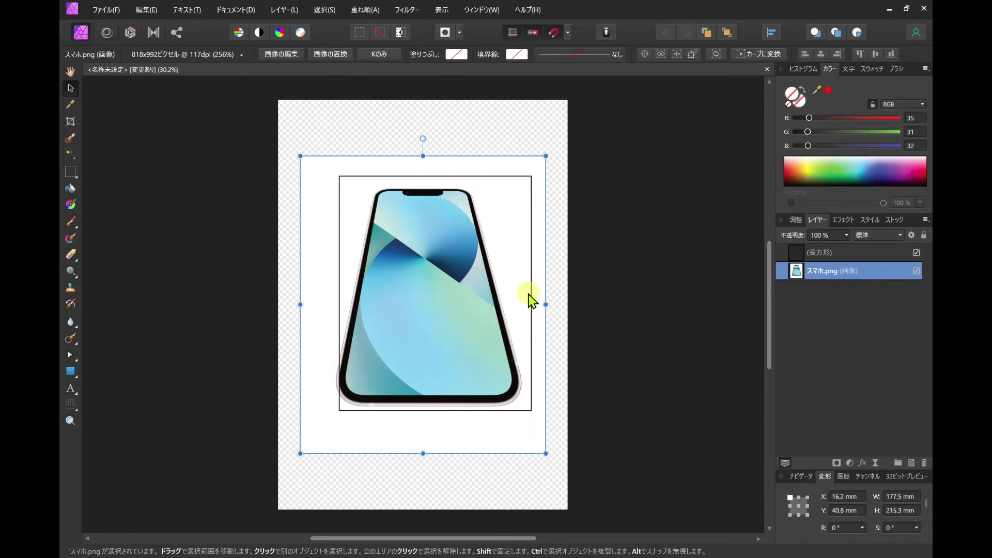
# - Resize the outline rectangle to W 118 mm by H 180.1 mm around the phone, then select スマホ.png
pyautogui.click(531, 293)
pyautogui.moveTo(437, 411); pyautogui.dragTo(434, 425)
pyautogui.moveTo(339, 307); pyautogui.dragTo(321, 307)
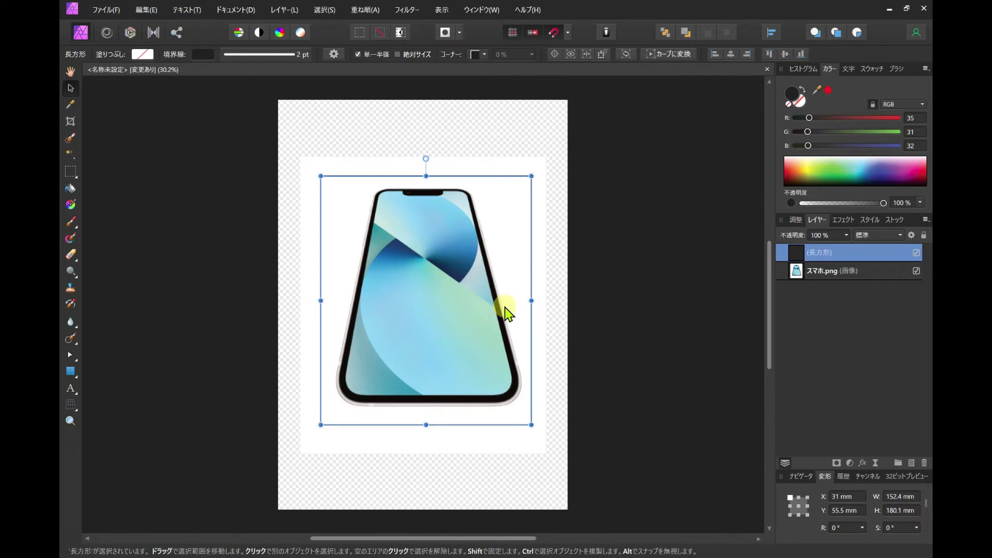
pyautogui.moveTo(530, 301)
pyautogui.mouseDown()
pyautogui.moveTo(511, 309)
pyautogui.moveTo(517, 302)
pyautogui.mouseUp()
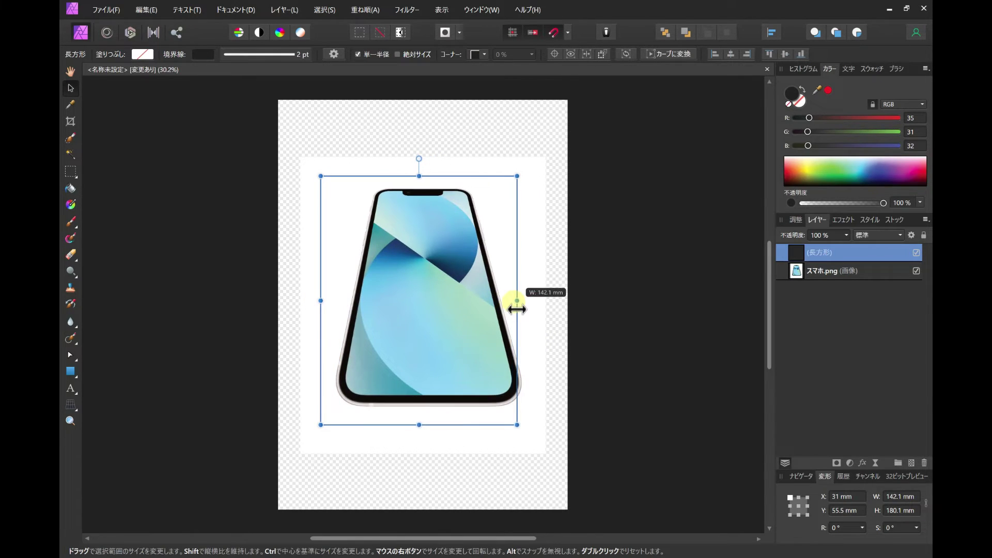
pyautogui.moveTo(320, 305); pyautogui.dragTo(340, 305)
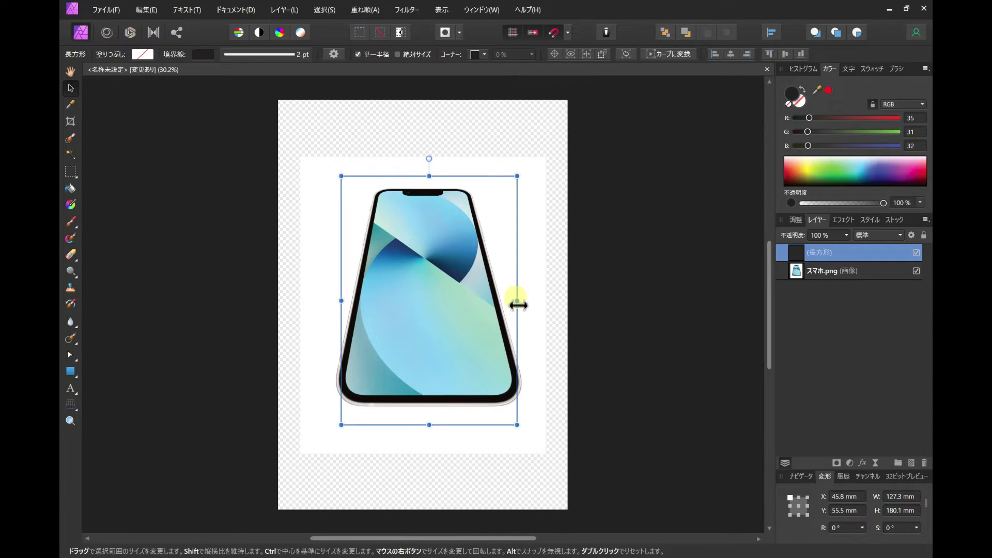
pyautogui.moveTo(518, 305); pyautogui.dragTo(505, 302)
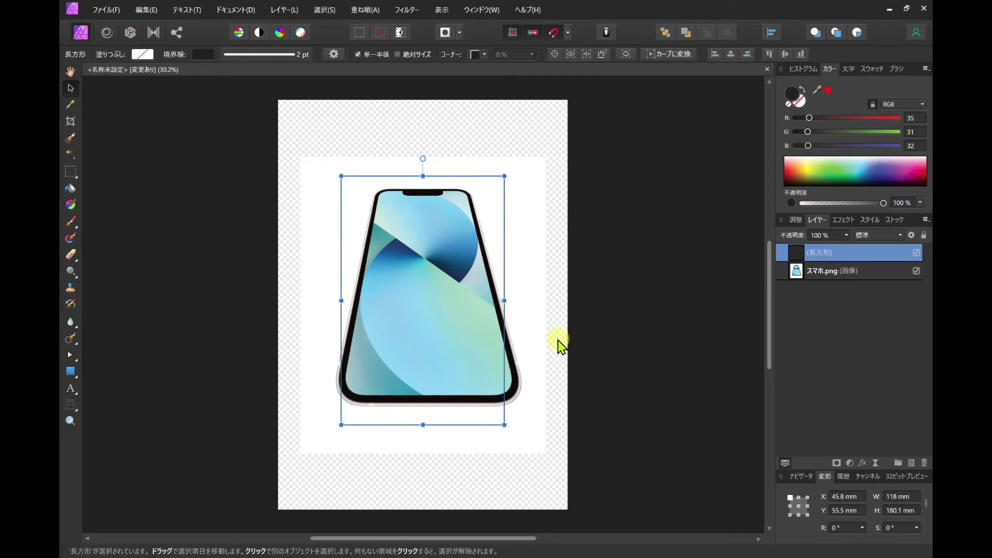
pyautogui.click(525, 186)
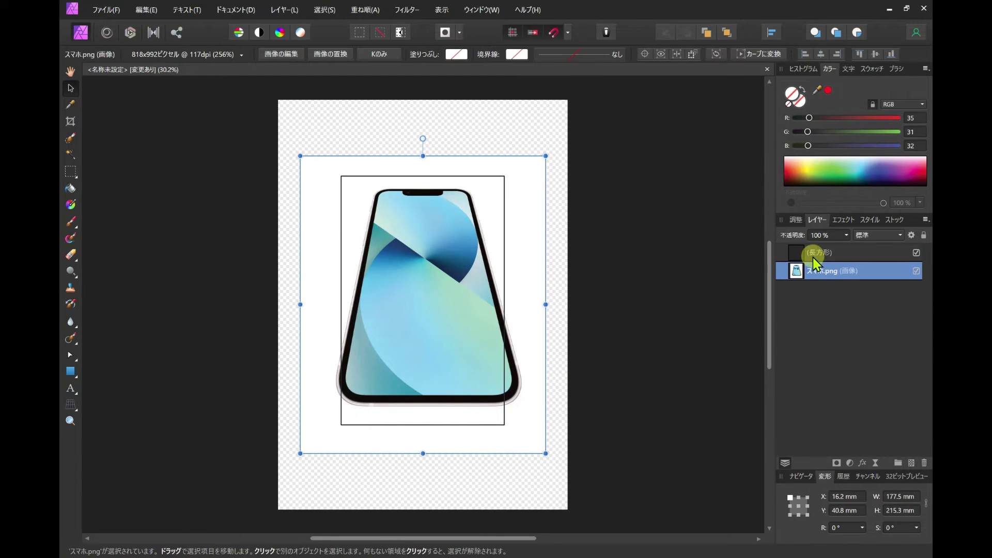
pyautogui.click(821, 252)
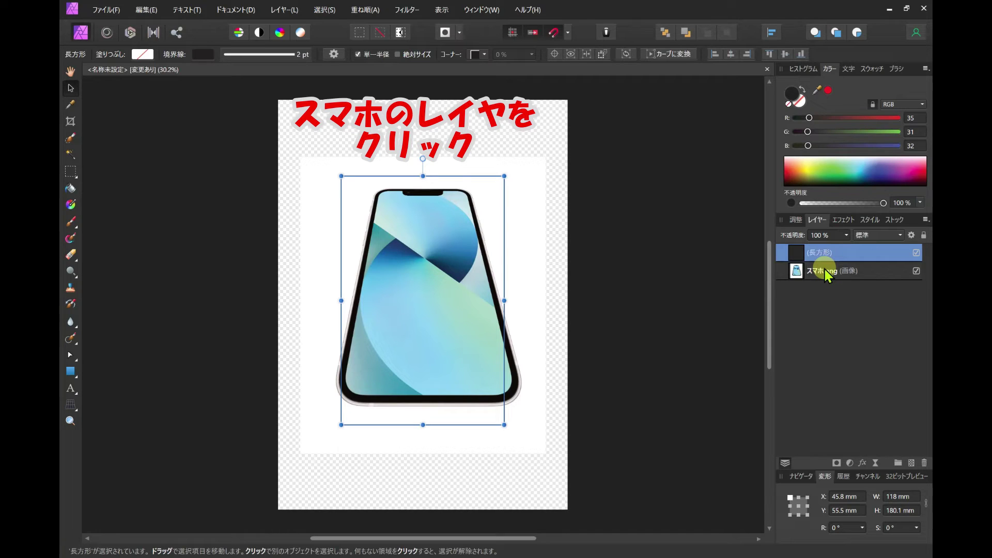
pyautogui.click(825, 275)
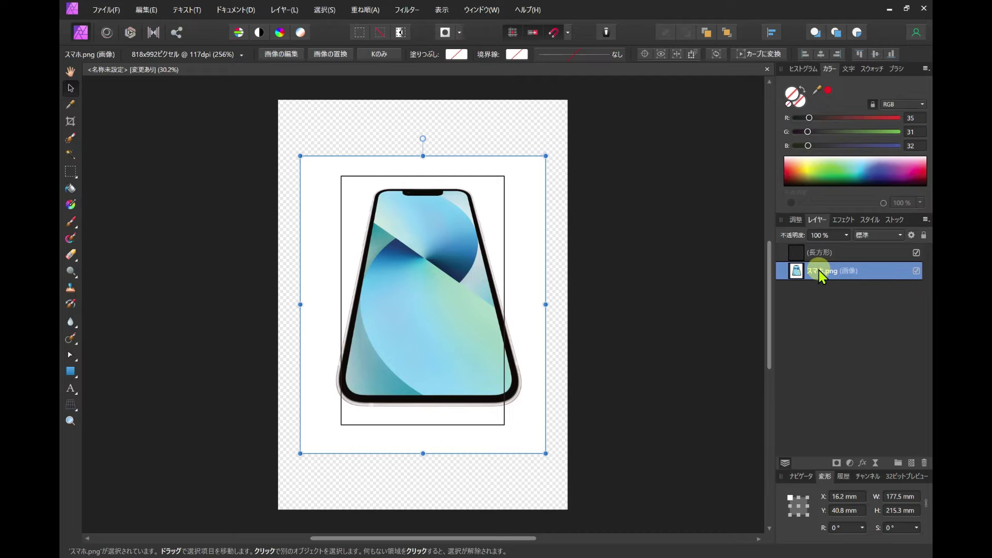
# - Add a Live Perspective filter (レイヤー > 新規ライブフィルターレイヤー > ゆがみ > パースペクティブ) to the phone
pyautogui.click(285, 10)
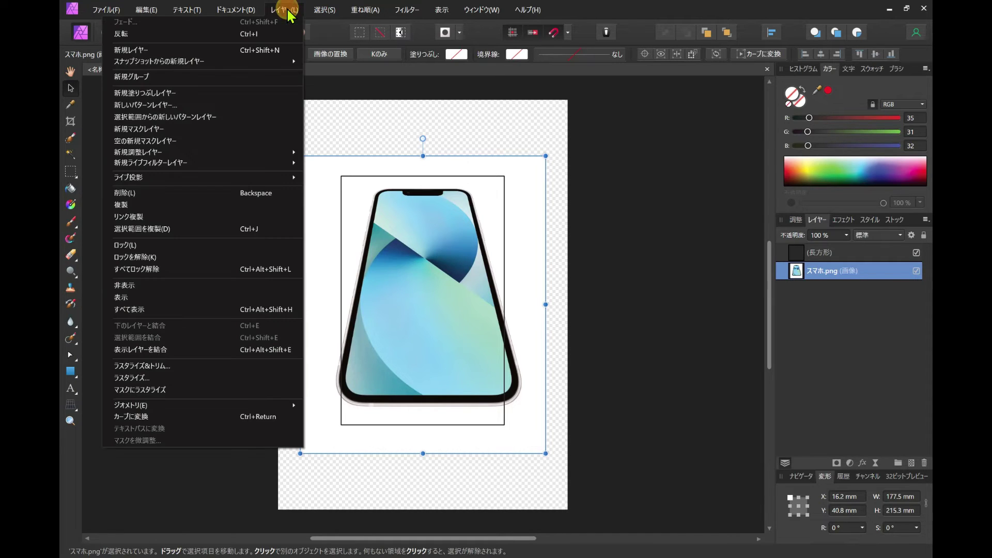
pyautogui.click(268, 163)
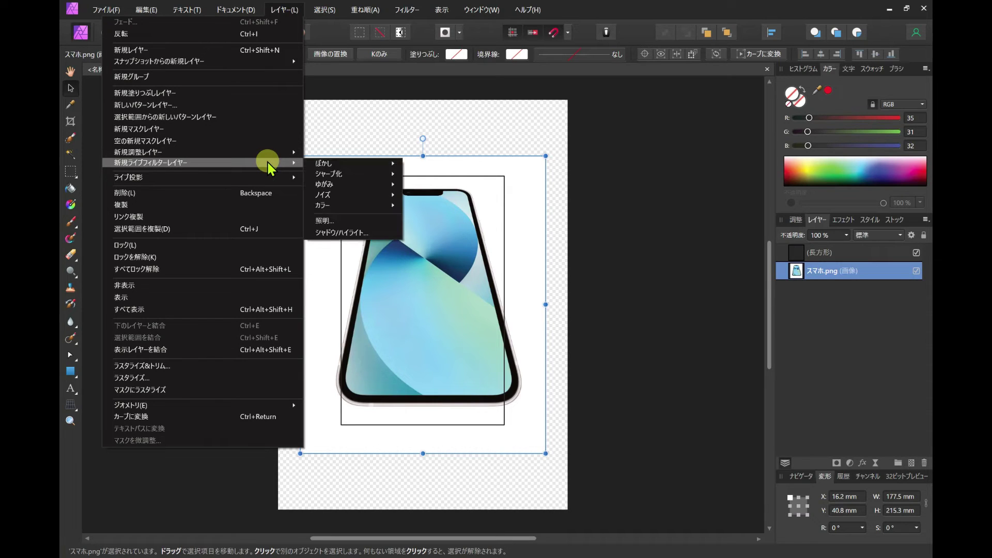
pyautogui.click(343, 184)
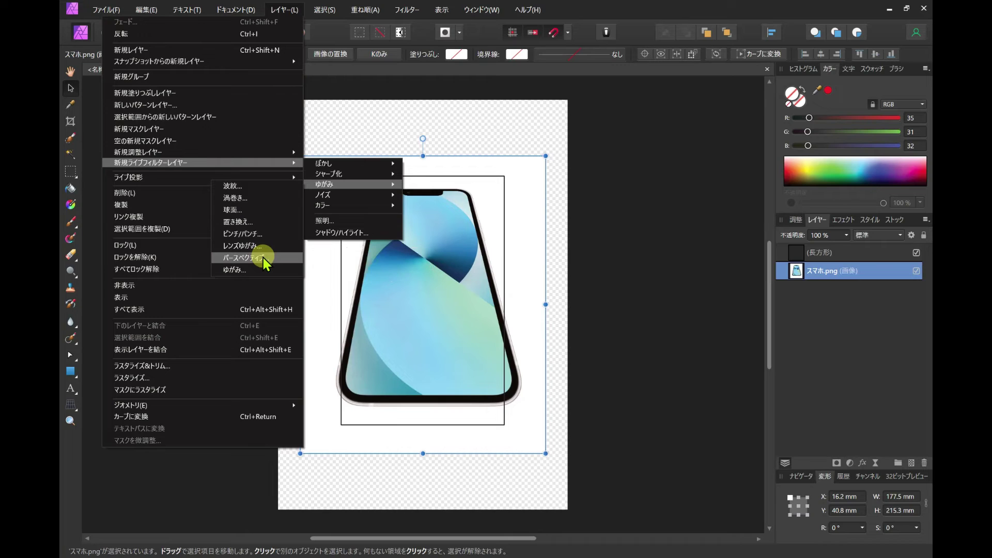
pyautogui.click(263, 258)
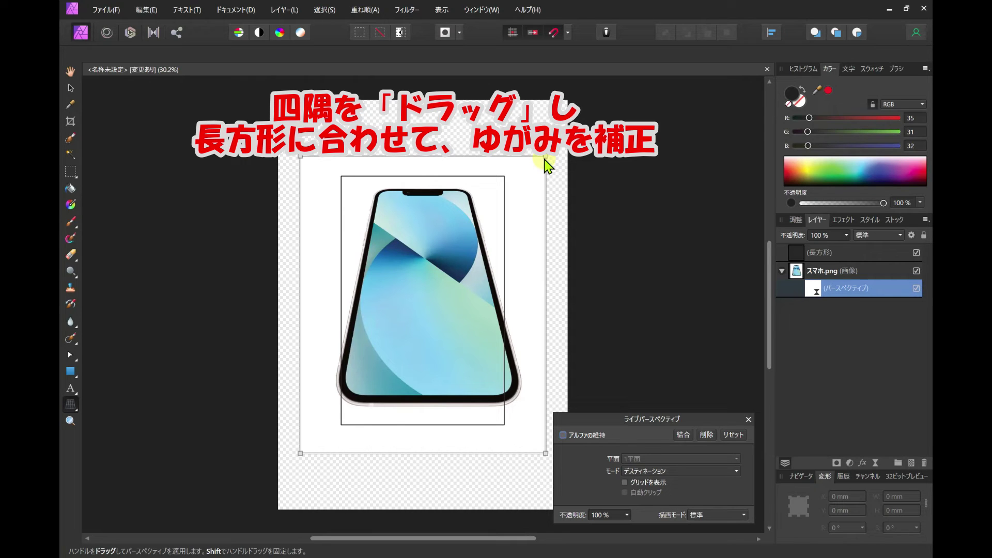
# - Pull the perspective quad's top corners outward and bottom corners inward toward the rectangle
pyautogui.scroll(-2, 473, 222)
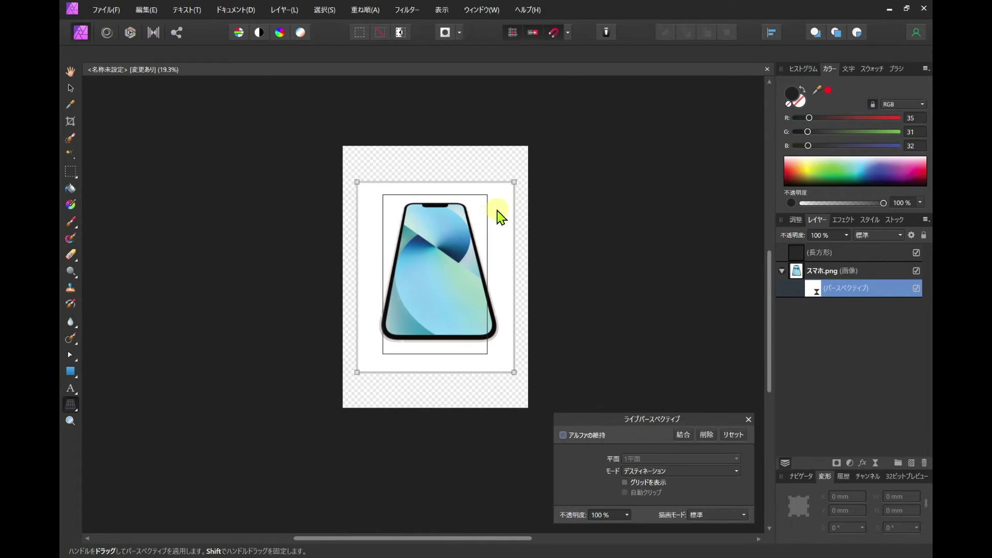
pyautogui.moveTo(515, 184); pyautogui.dragTo(558, 156)
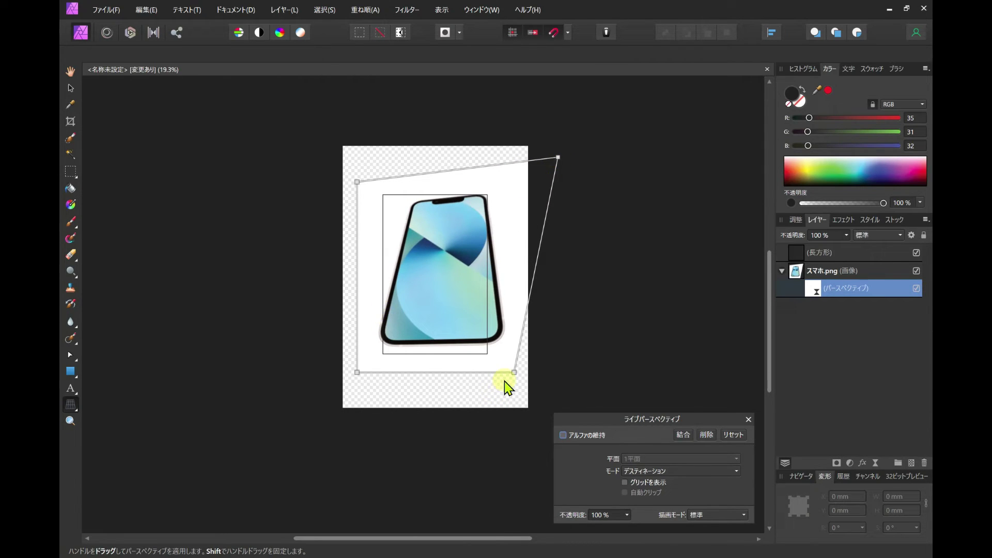
pyautogui.moveTo(357, 182); pyautogui.dragTo(304, 163)
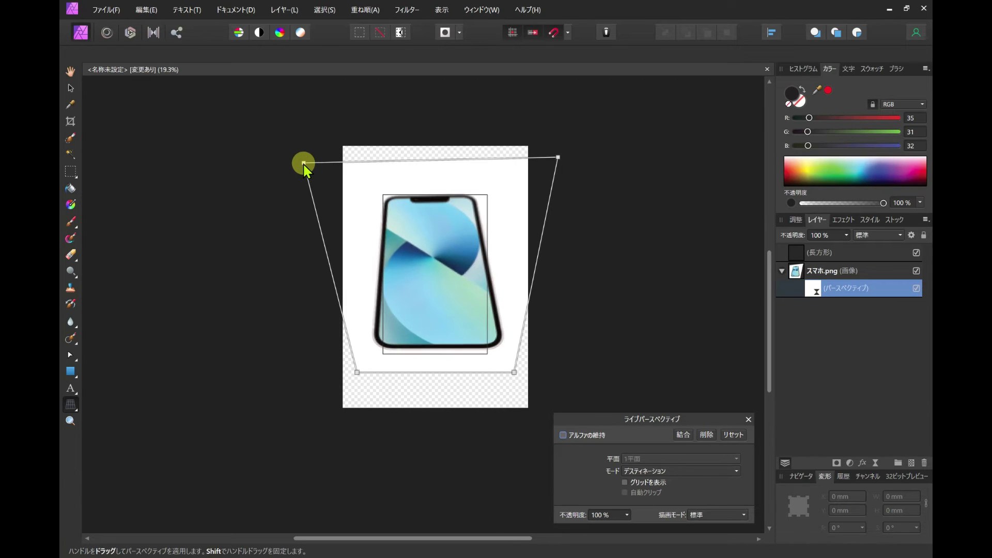
pyautogui.moveTo(558, 157); pyautogui.dragTo(578, 155)
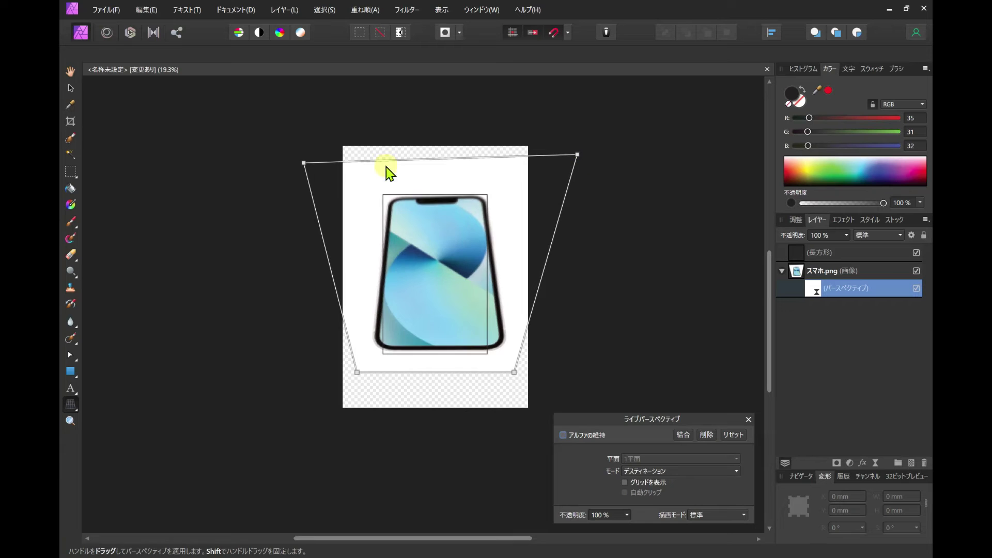
pyautogui.moveTo(304, 163); pyautogui.dragTo(294, 155)
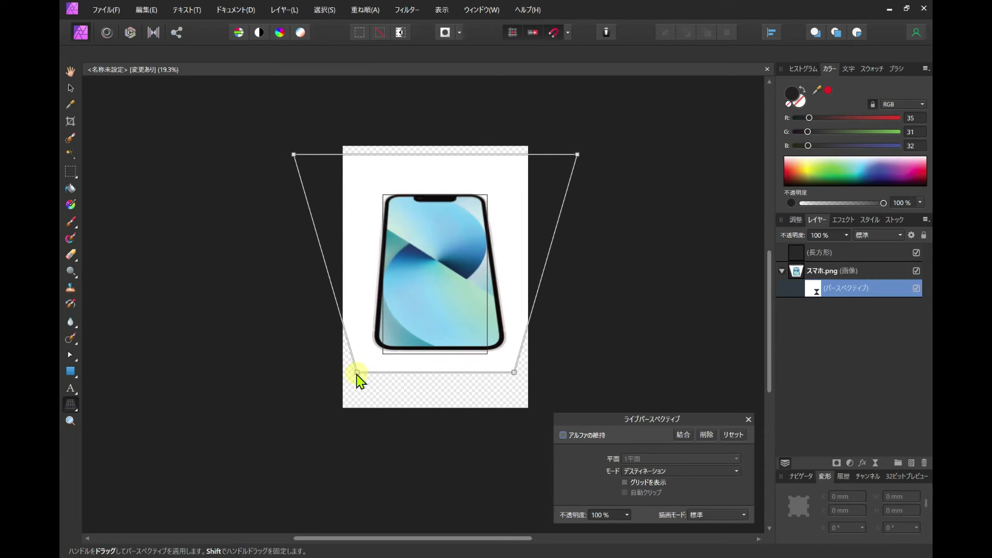
pyautogui.moveTo(357, 372); pyautogui.dragTo(370, 372)
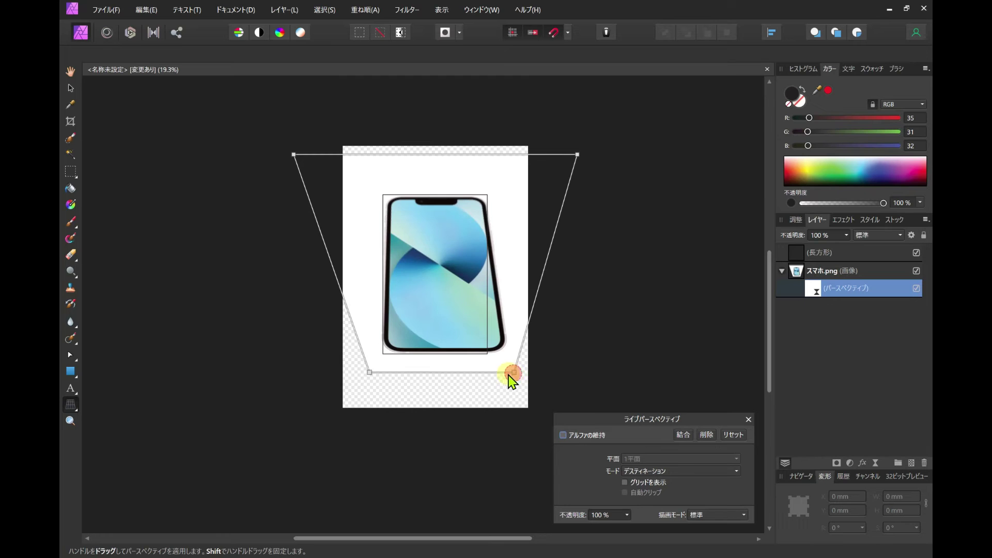
pyautogui.moveTo(514, 373); pyautogui.dragTo(494, 372)
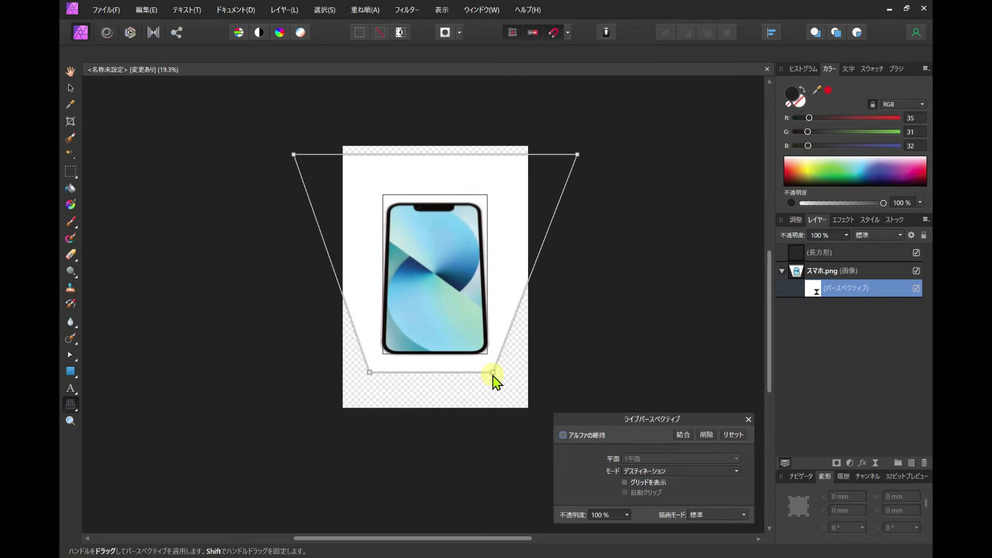
# - Fine-tune all four perspective corners until the phone squarely fits the rectangle guide
pyautogui.moveTo(369, 372); pyautogui.dragTo(373, 373)
pyautogui.moveTo(576, 163); pyautogui.dragTo(604, 124)
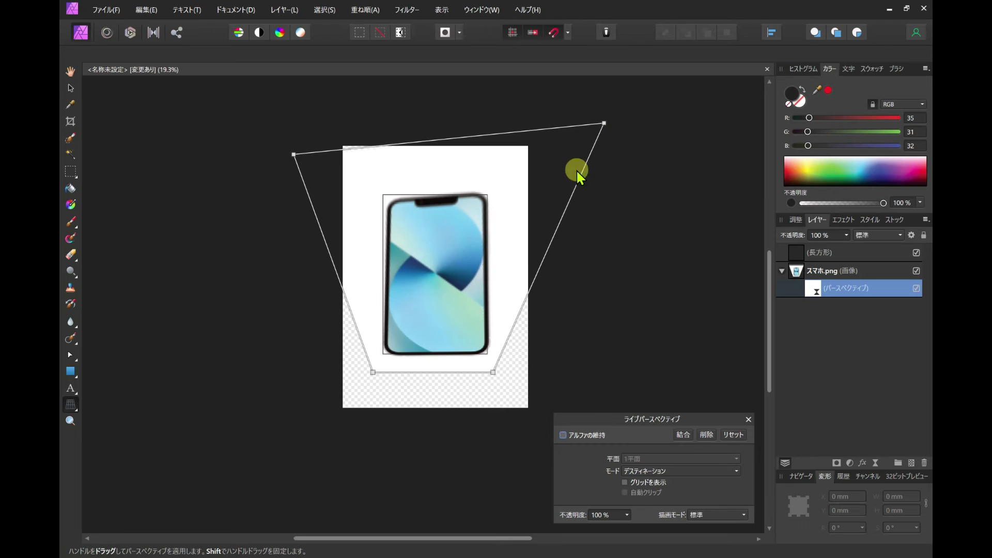
pyautogui.moveTo(294, 154)
pyautogui.mouseDown()
pyautogui.moveTo(271, 124)
pyautogui.moveTo(282, 146)
pyautogui.mouseUp()
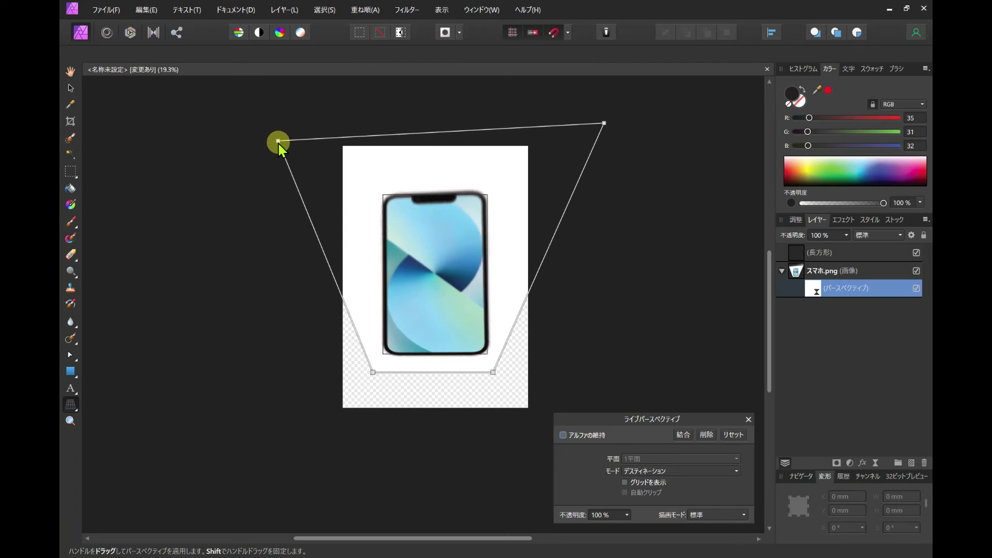
pyautogui.moveTo(604, 124); pyautogui.dragTo(602, 133)
pyautogui.moveTo(282, 146); pyautogui.dragTo(272, 133)
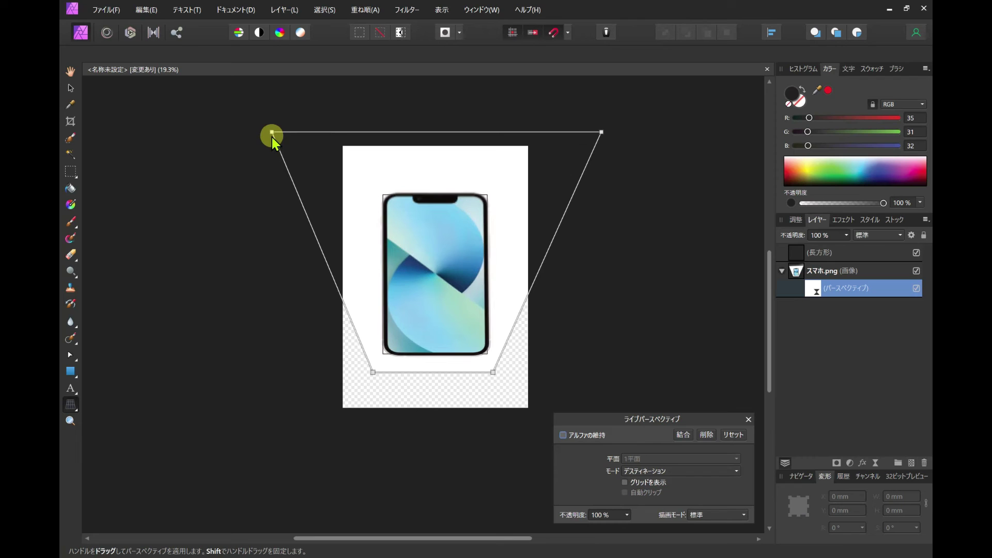
pyautogui.moveTo(494, 372); pyautogui.dragTo(492, 371)
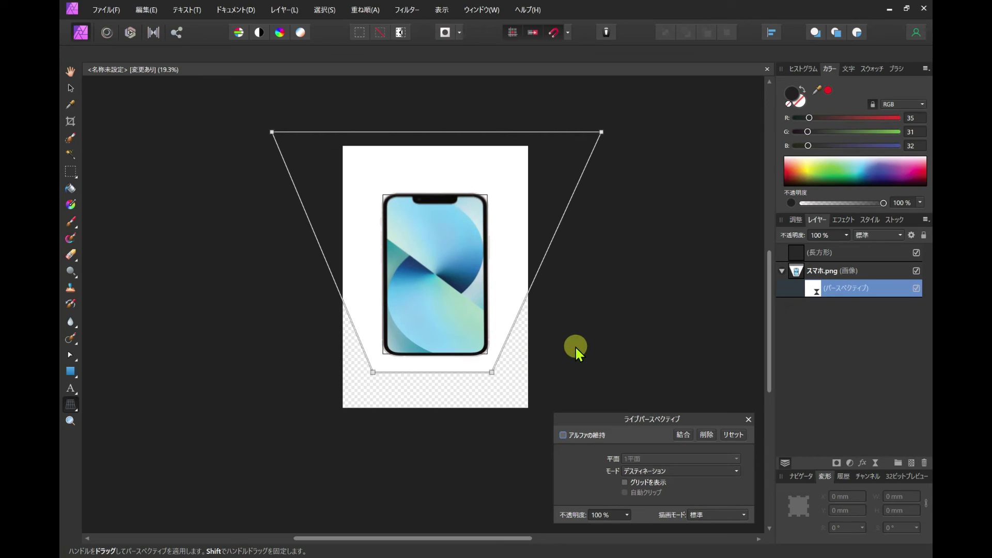
pyautogui.click(833, 256)
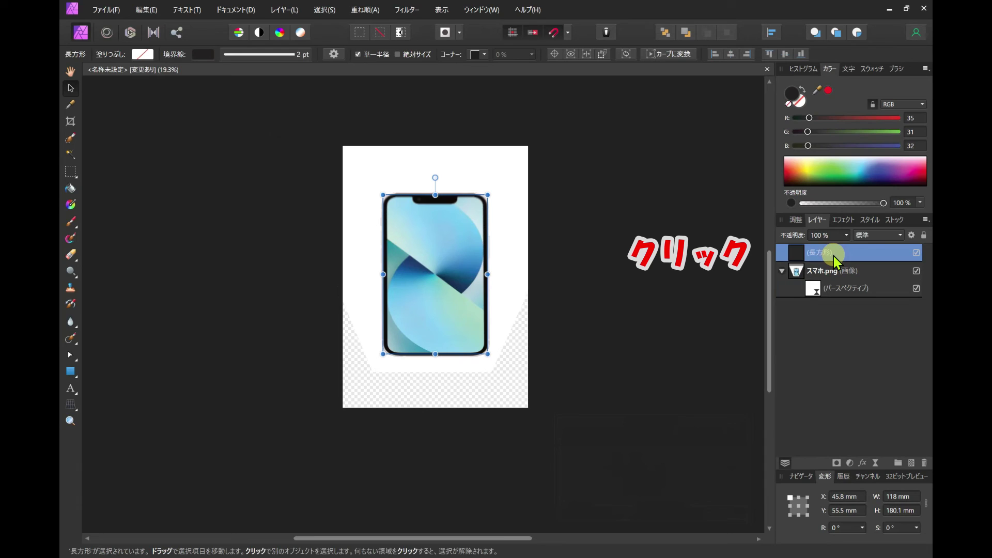
# - Hide the (長方形) rectangle guide and reselect the スマホ.png layer
pyautogui.click(916, 253)
pyautogui.click(664, 302)
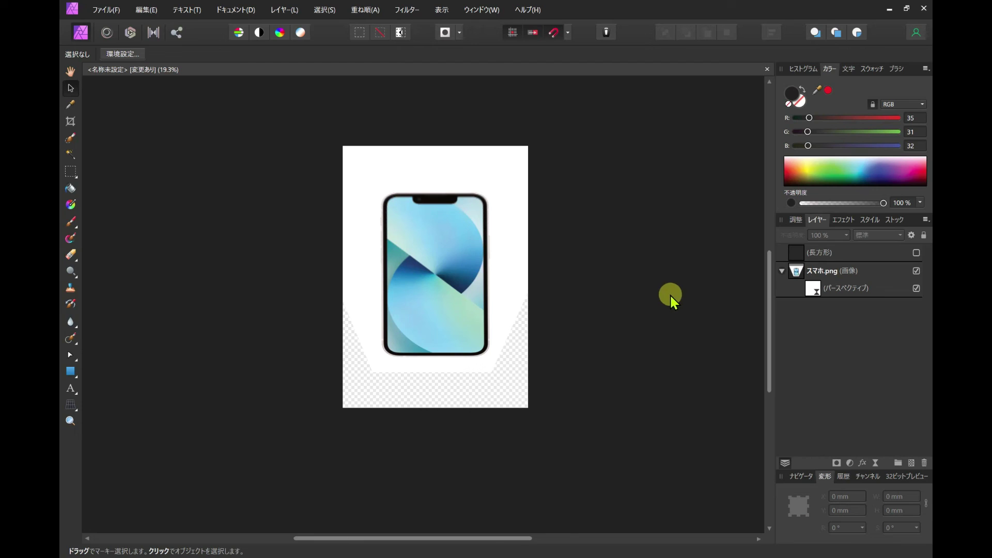
pyautogui.click(834, 273)
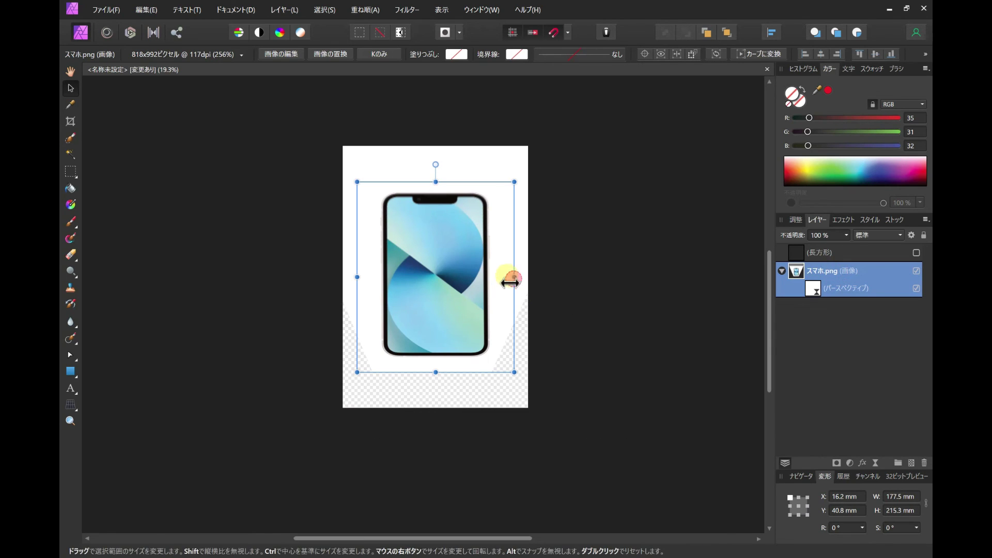
# - Narrow the phone image to 138.2 mm wide and move it up slightly
pyautogui.moveTo(510, 285); pyautogui.dragTo(497, 283)
pyautogui.moveTo(361, 282); pyautogui.dragTo(378, 280)
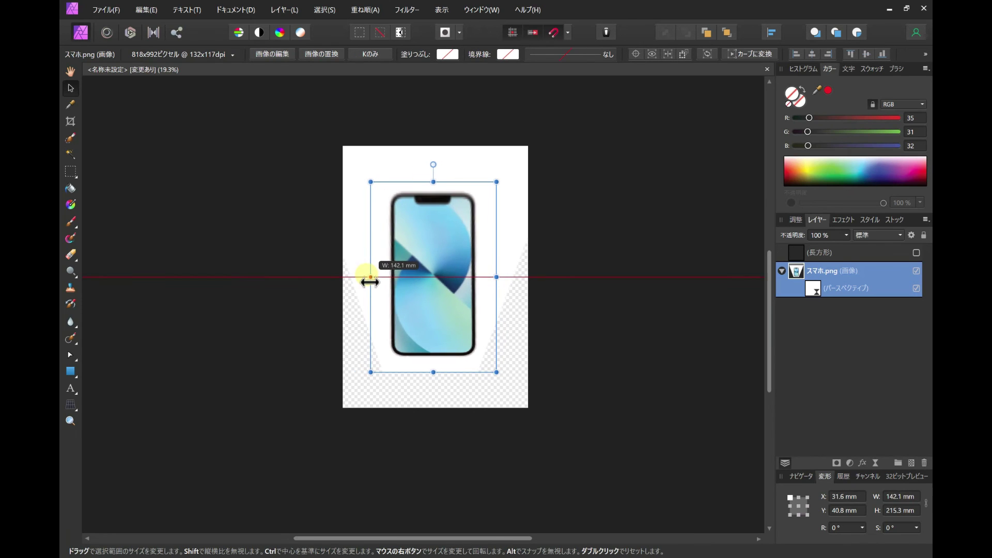
pyautogui.click(587, 299)
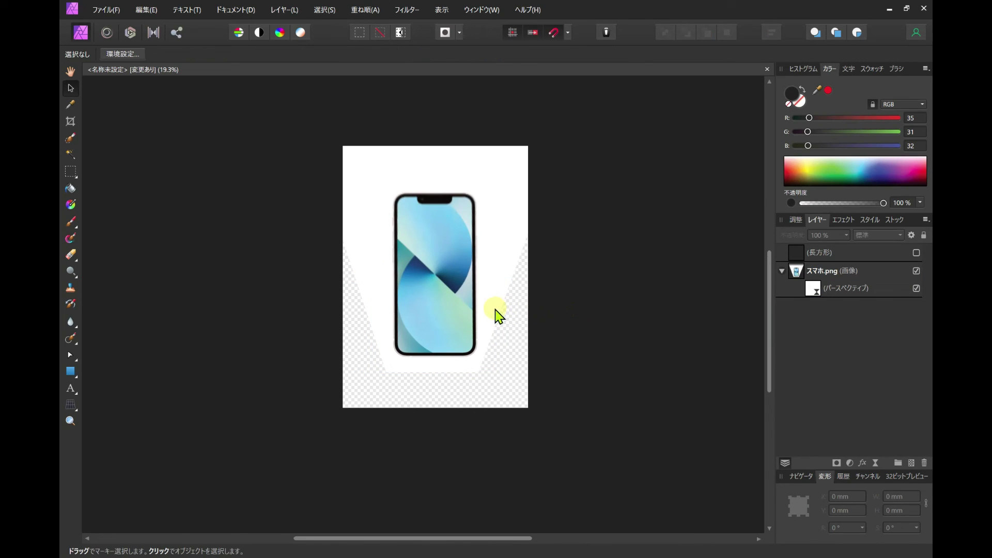
pyautogui.moveTo(468, 324); pyautogui.dragTo(461, 305)
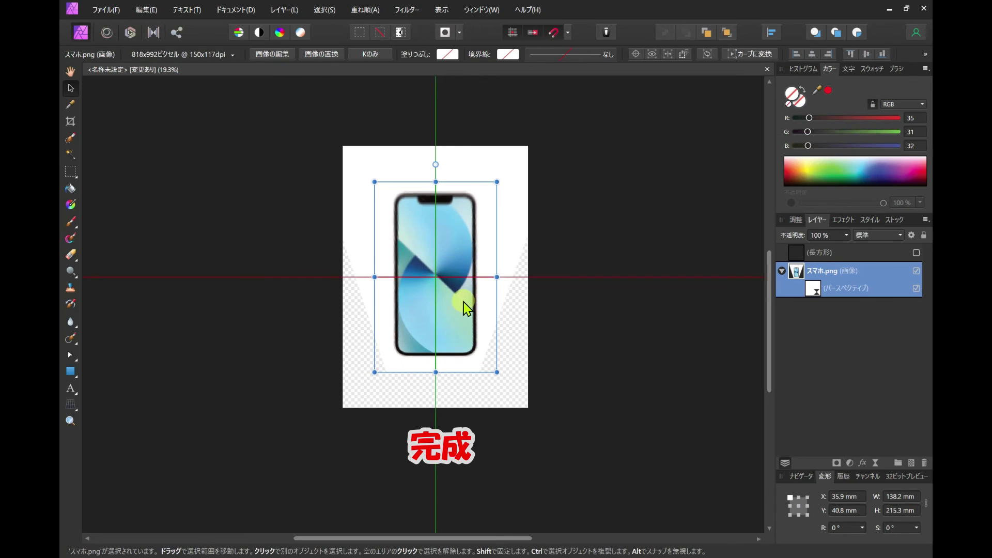
pyautogui.click(590, 305)
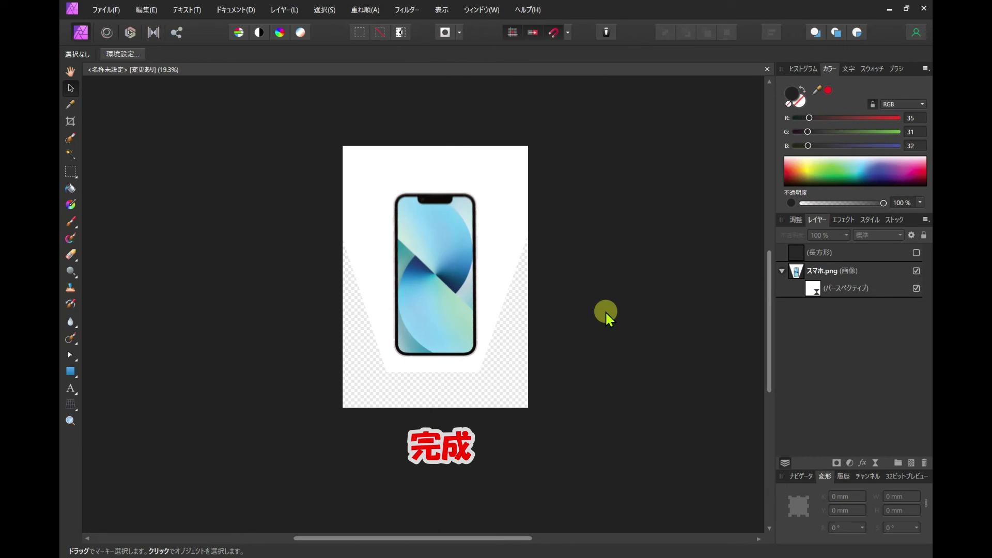